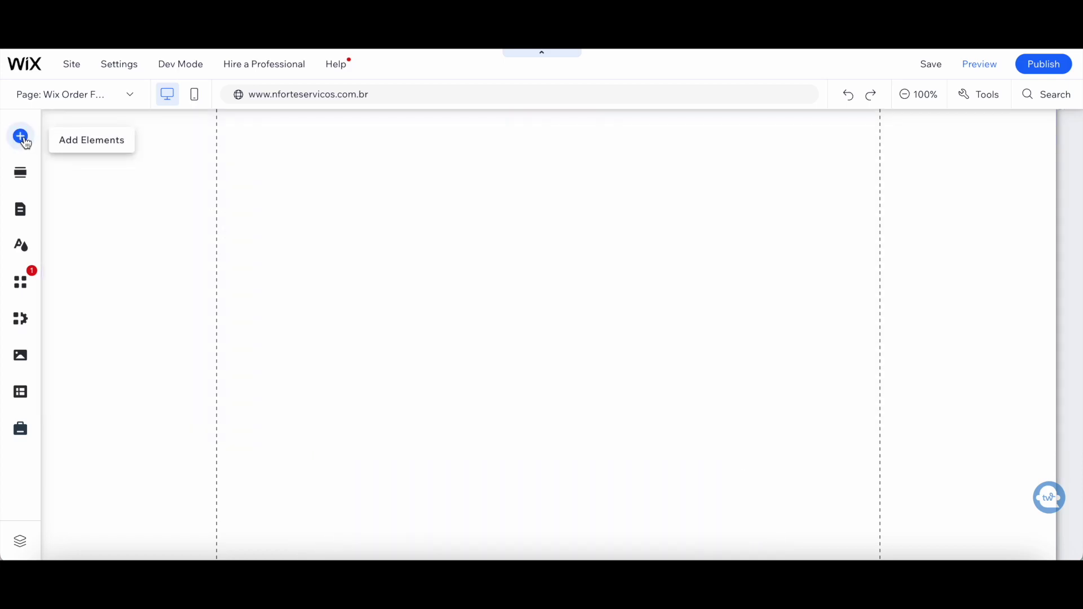
# - Add the 'Order a T-Shirt Now' template from Payments > Payment Forms > Order to the page
pyautogui.click(23, 137)
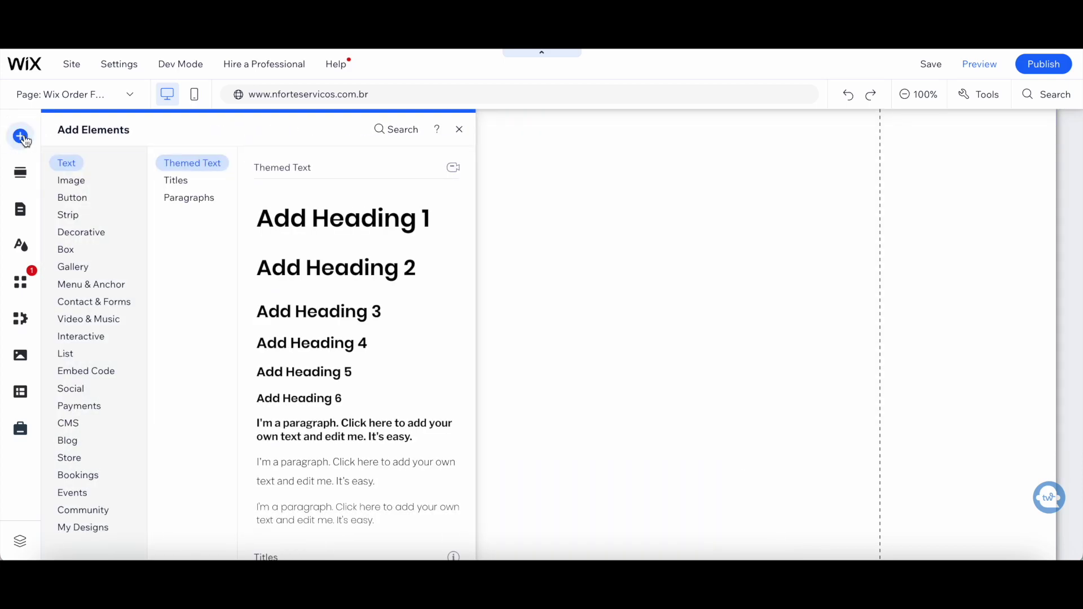
pyautogui.click(104, 406)
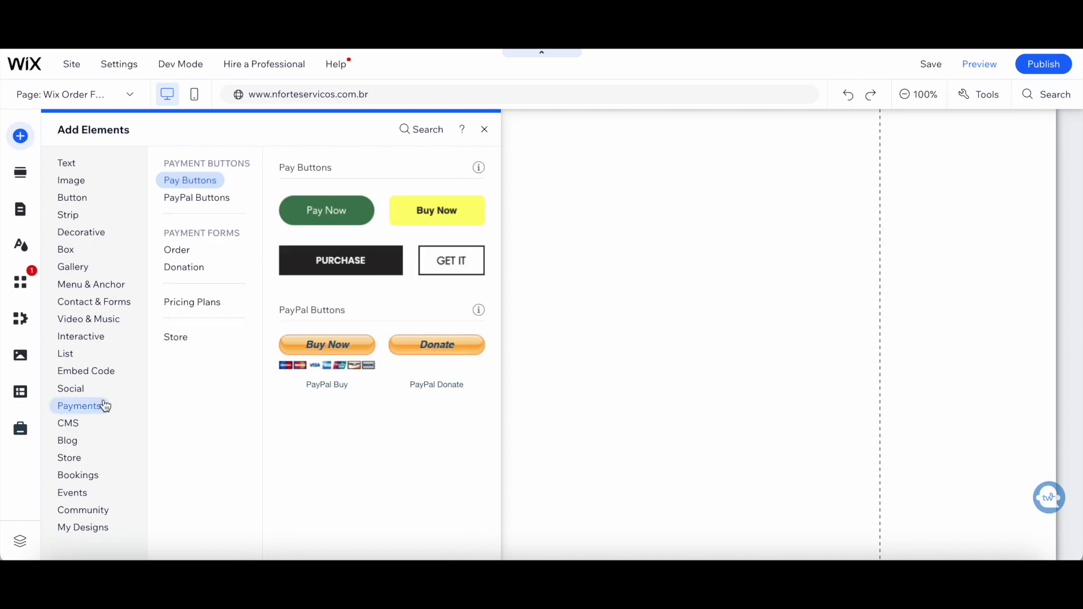
pyautogui.click(184, 252)
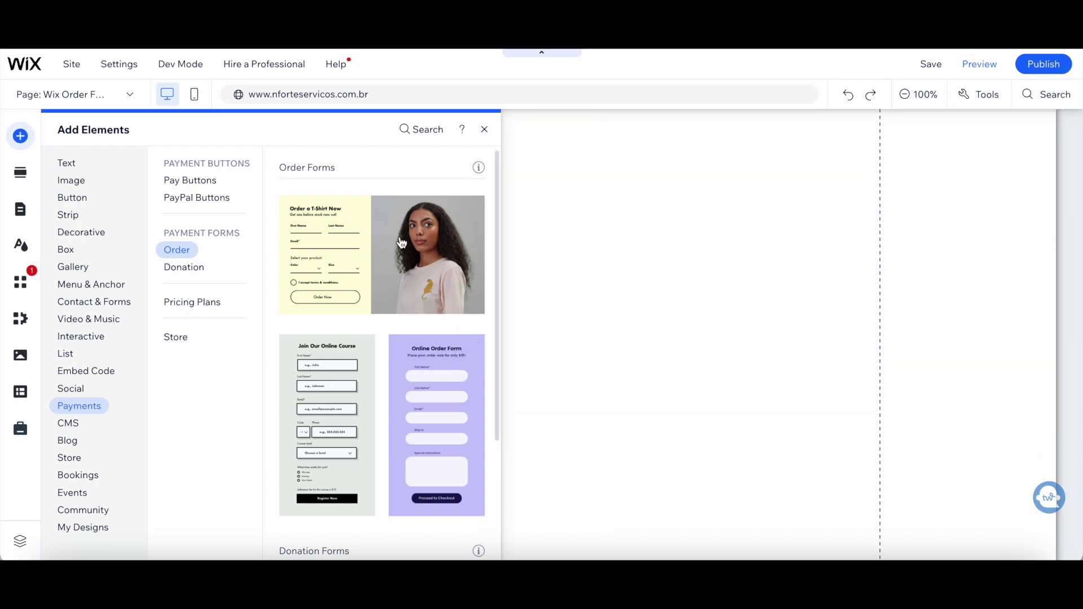
pyautogui.click(401, 244)
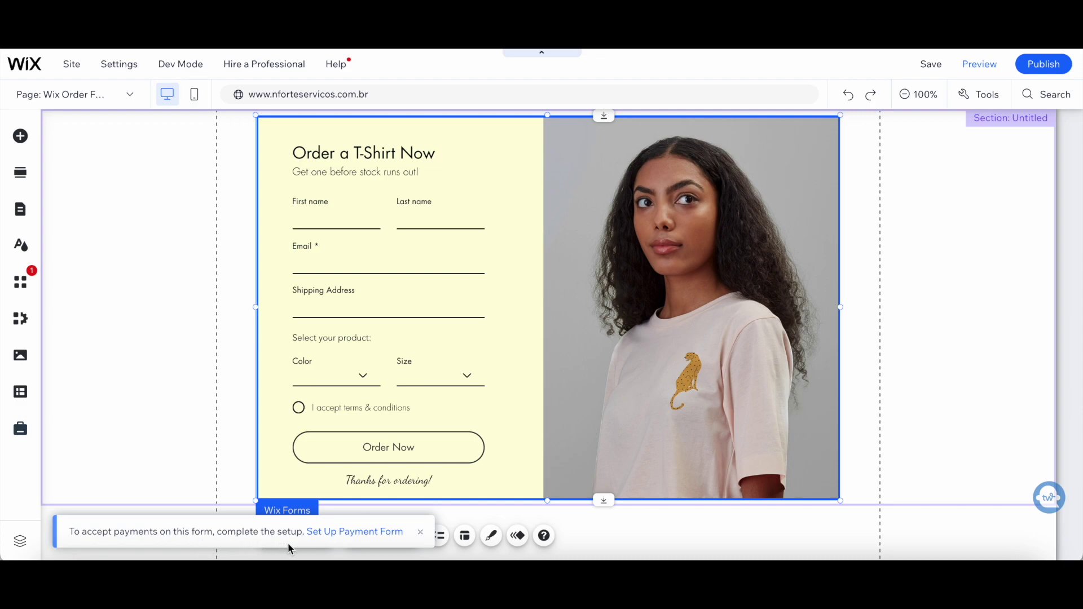
# - Start the Payment Form Setup wizard for the T-shirt form and reach the Choose Type step
pyautogui.click(331, 533)
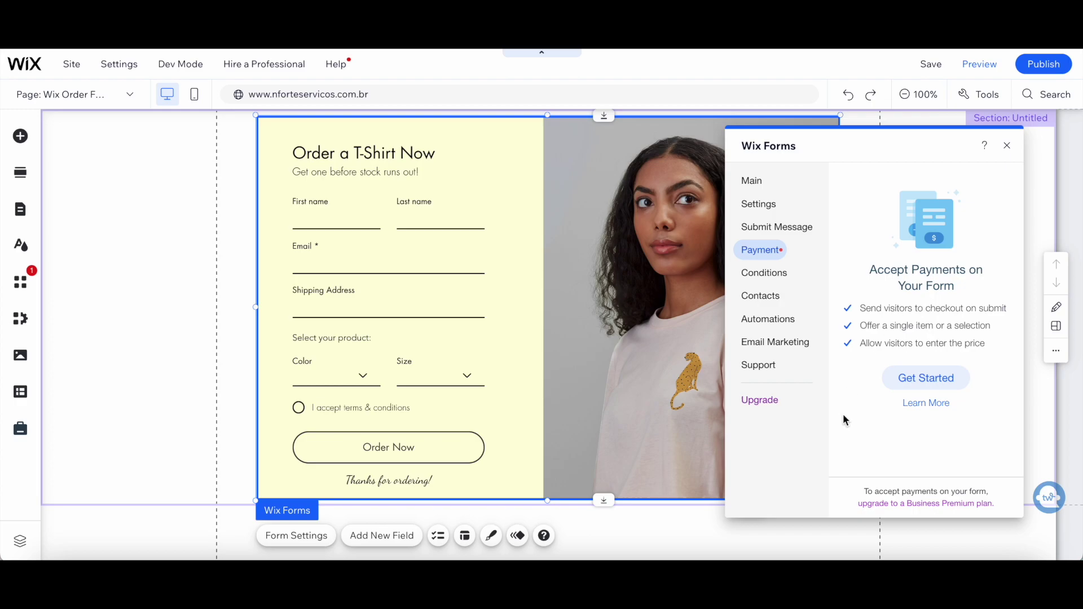
pyautogui.click(906, 385)
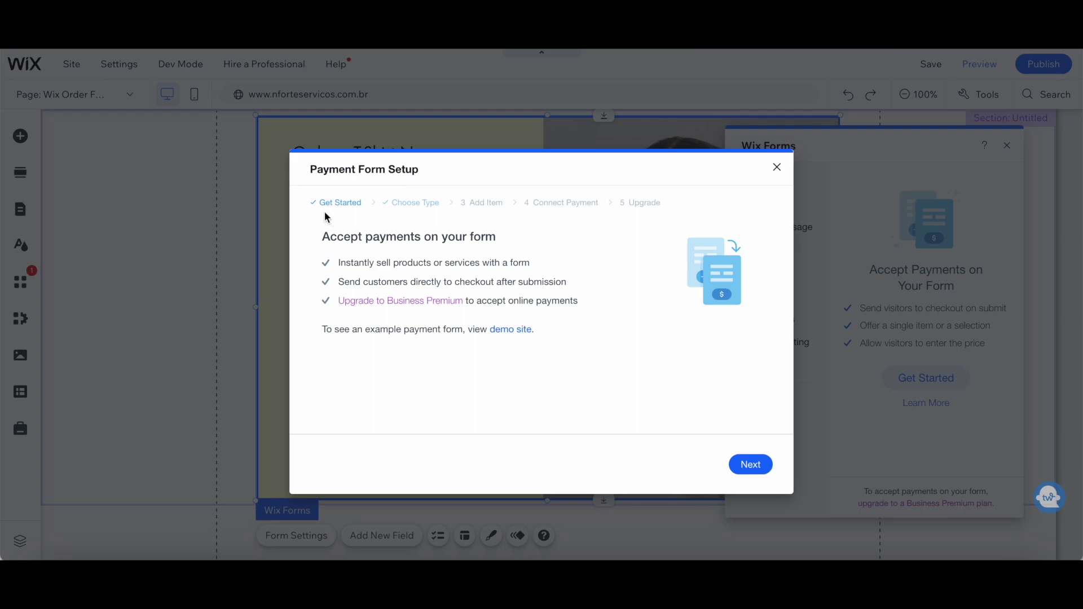
pyautogui.click(752, 465)
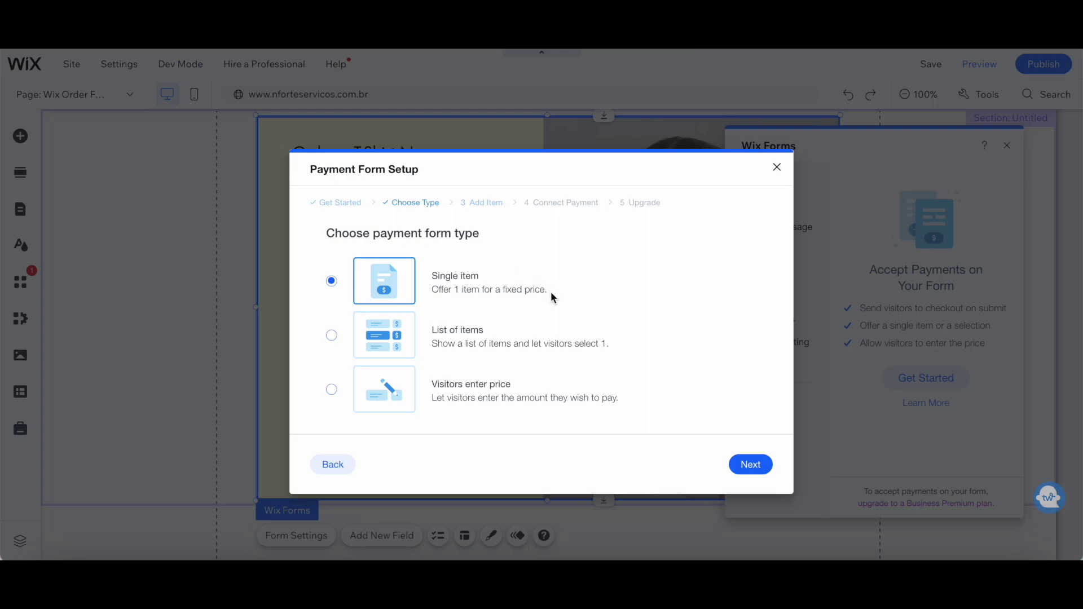
# - Choose 'Visitors enter price' as the payment form type
pyautogui.click(468, 341)
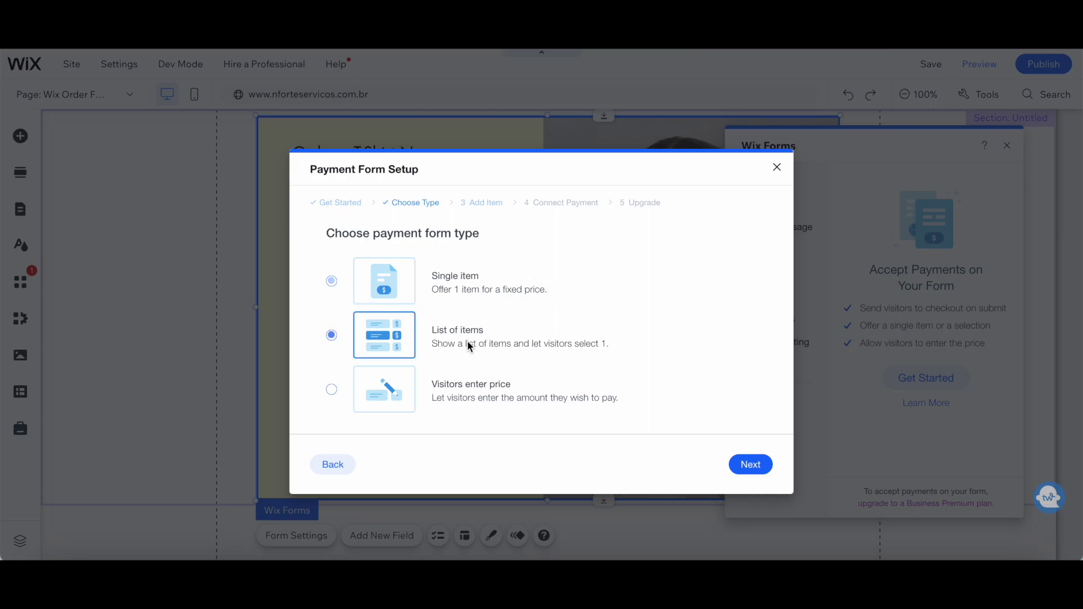
pyautogui.click(516, 380)
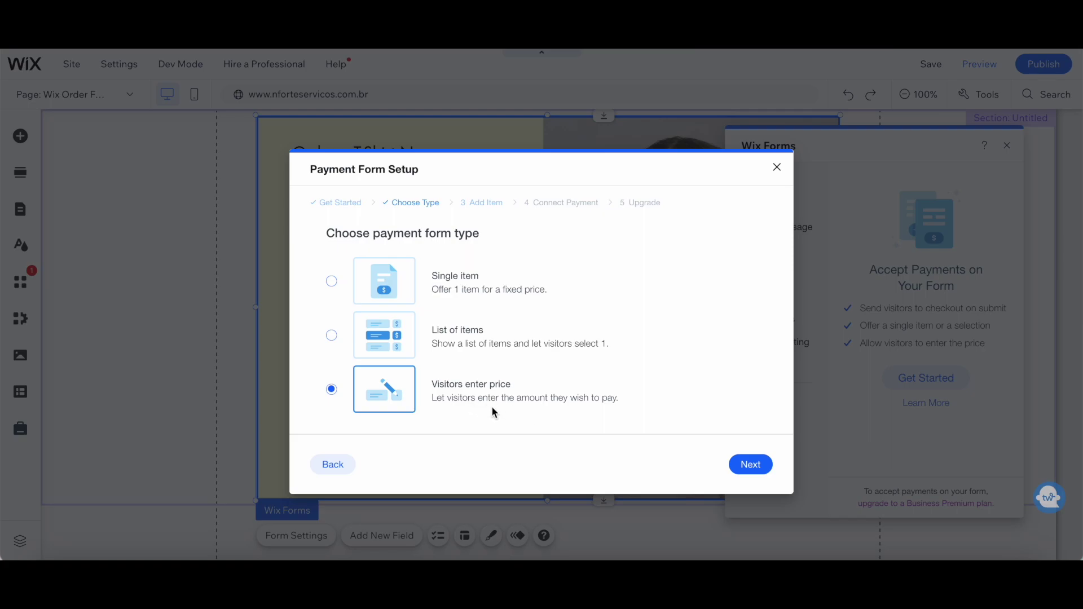
# - Create a Donation item with default price 20, minimum 10 and maximum 100
pyautogui.click(749, 472)
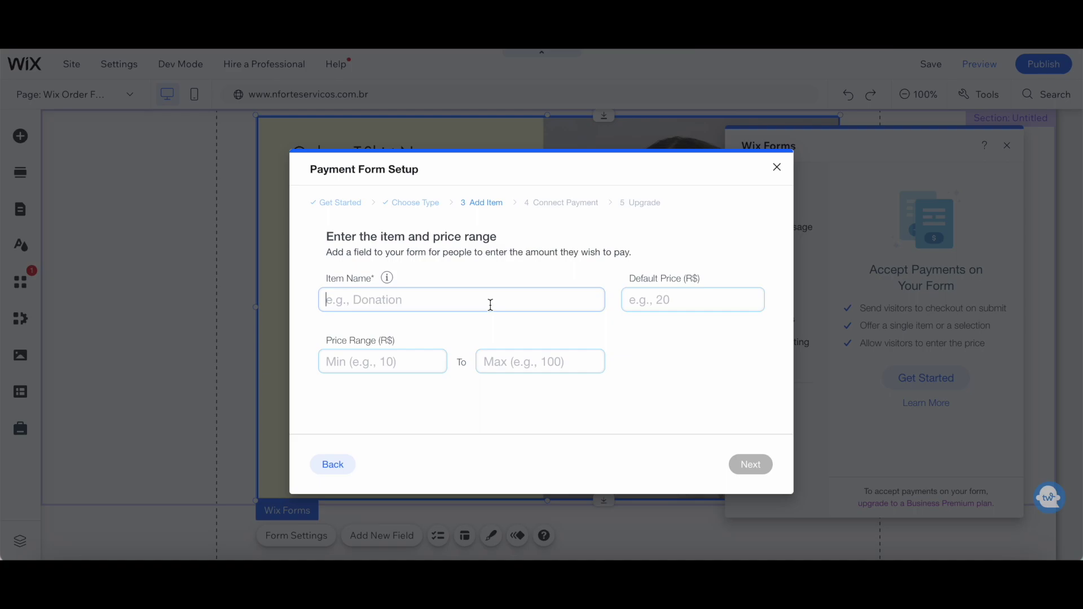
pyautogui.write('Donation')
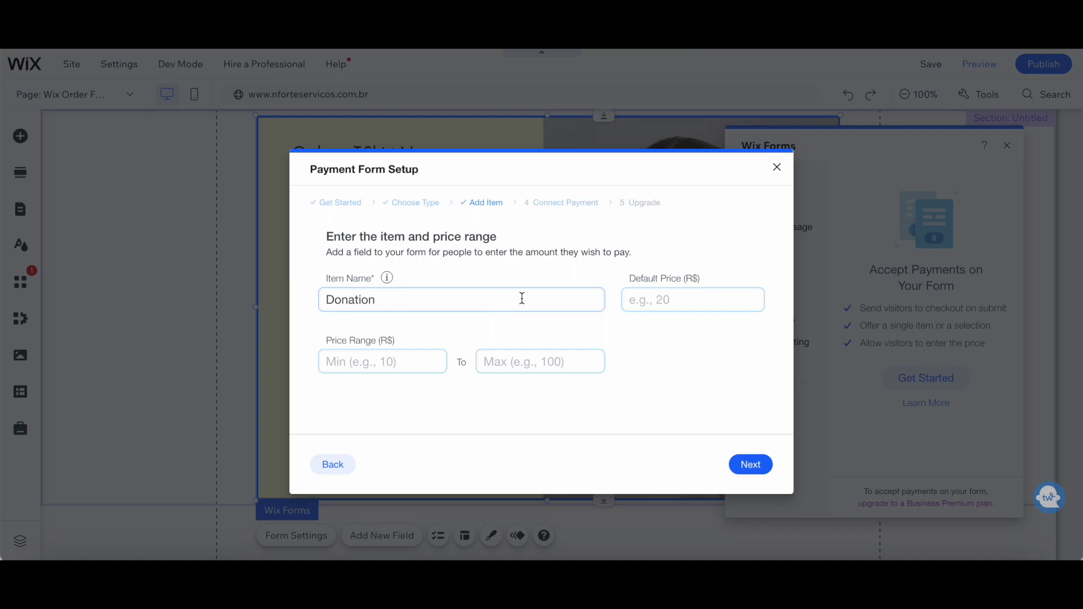
pyautogui.click(736, 303)
pyautogui.write('20')
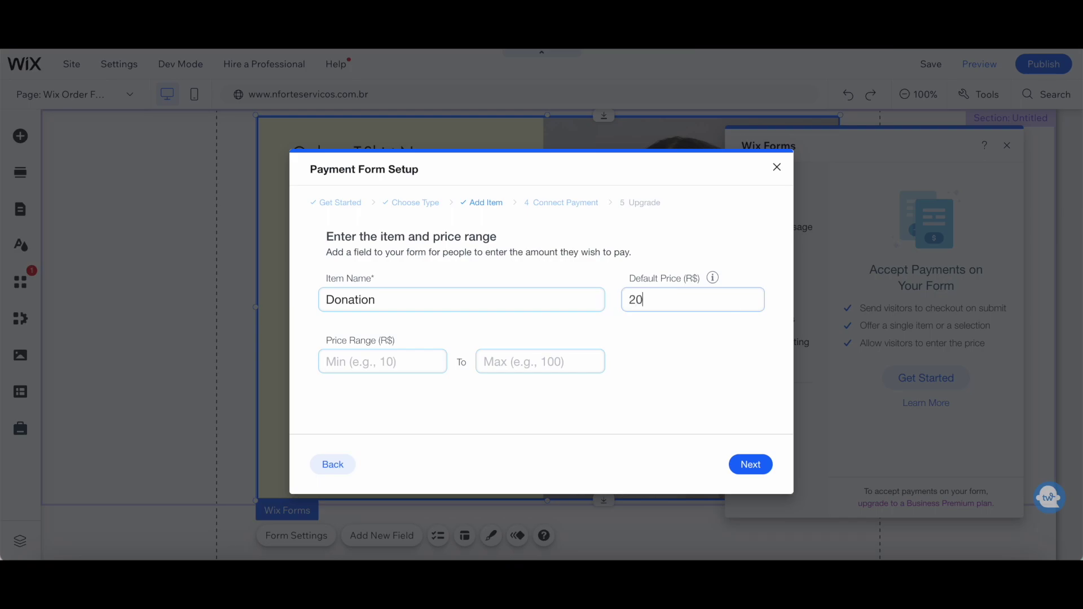
pyautogui.click(393, 363)
pyautogui.write('10')
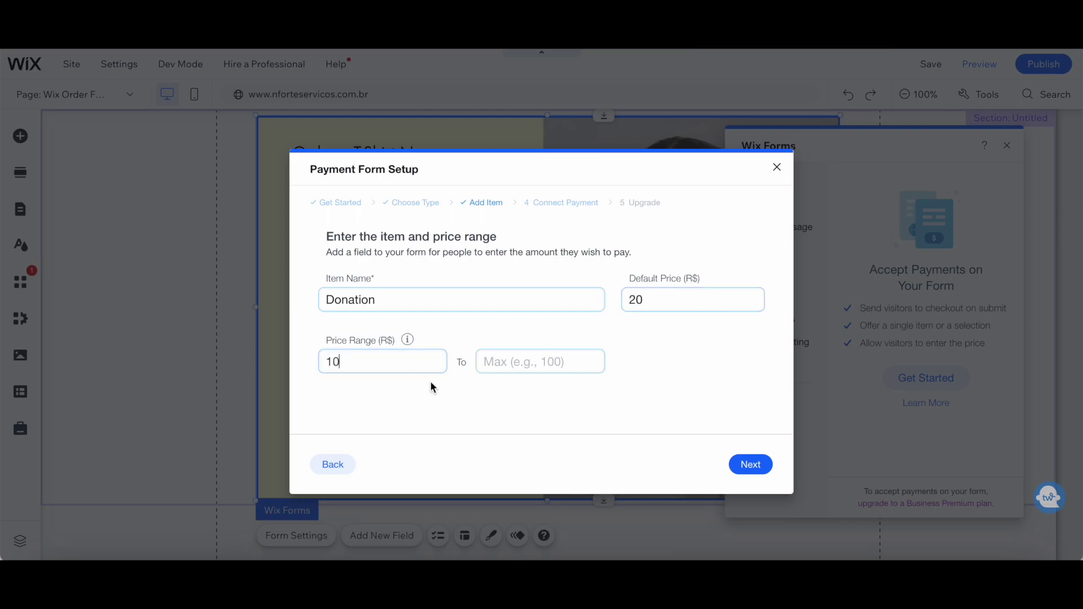
pyautogui.click(517, 362)
pyautogui.write('100')
pyautogui.click(748, 464)
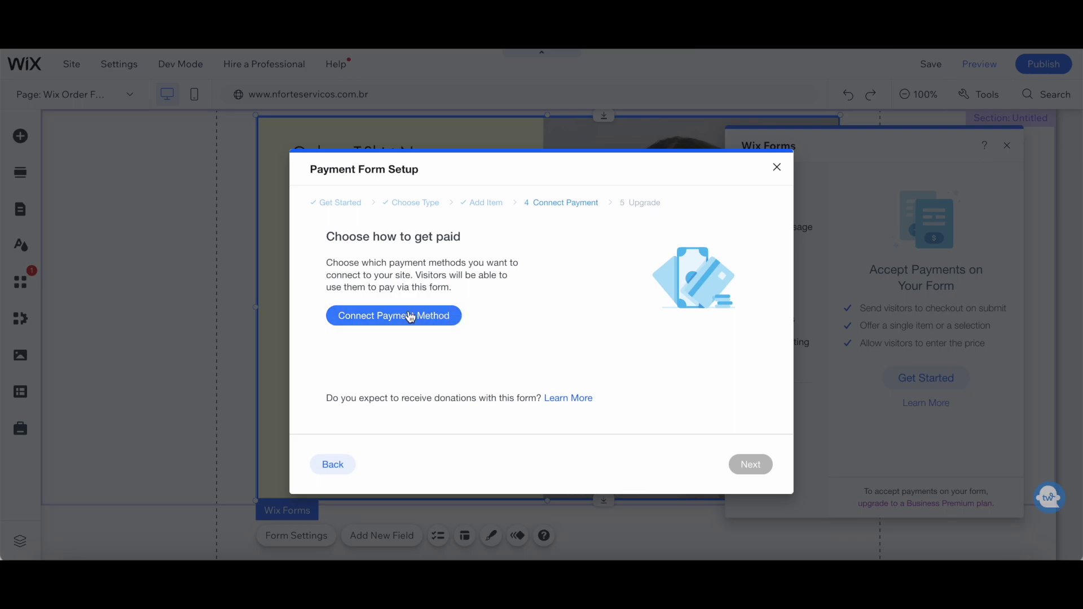
# - Open the Connect Manual Payments page from the Accept Payments provider list
pyautogui.click(390, 330)
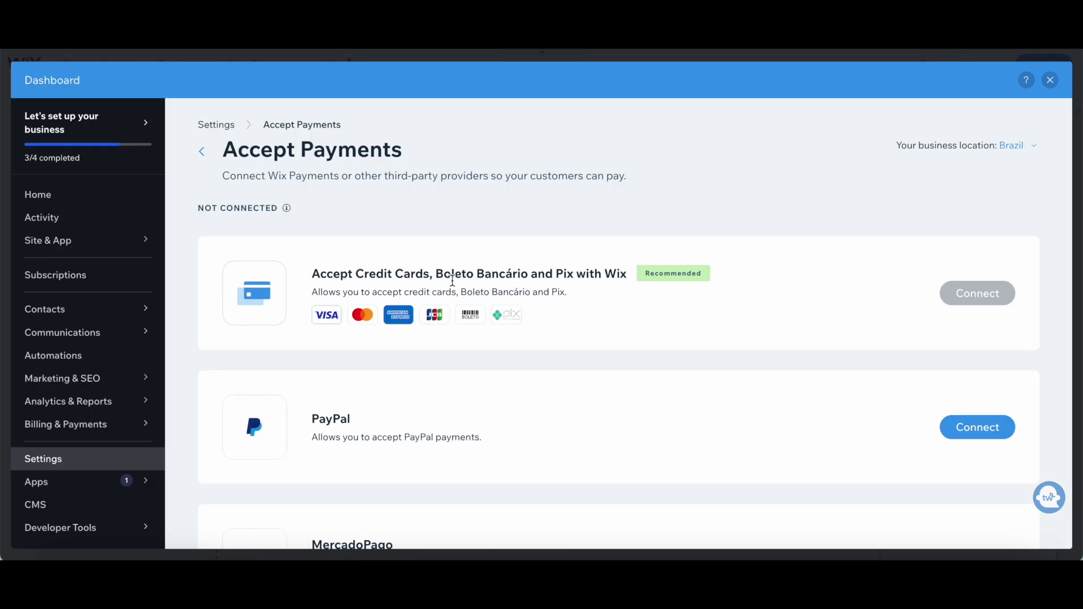
pyautogui.scroll(-3, 635, 292)
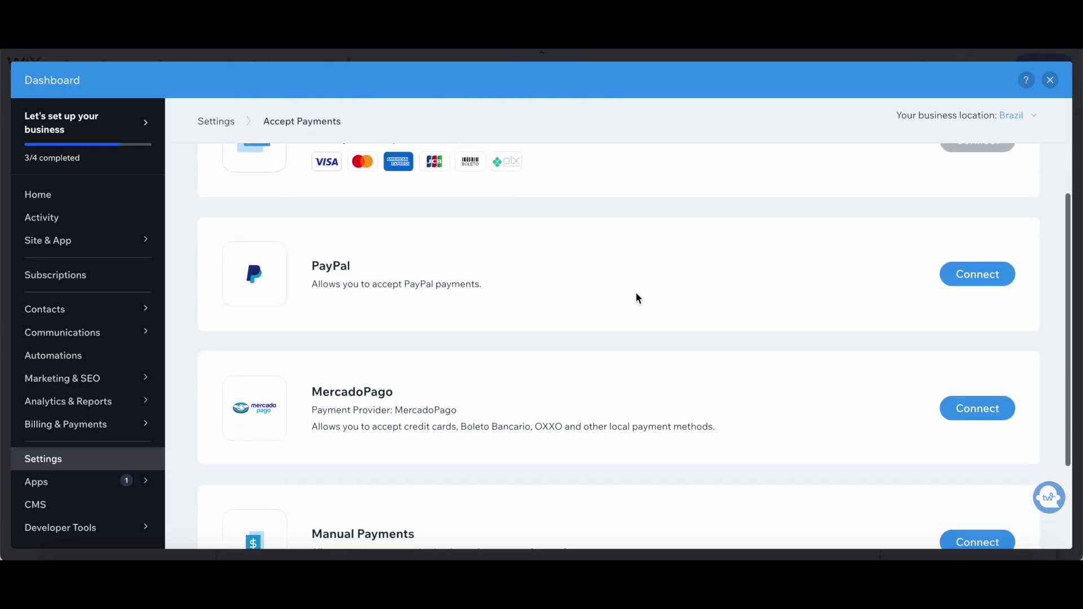
pyautogui.scroll(-3, 618, 283)
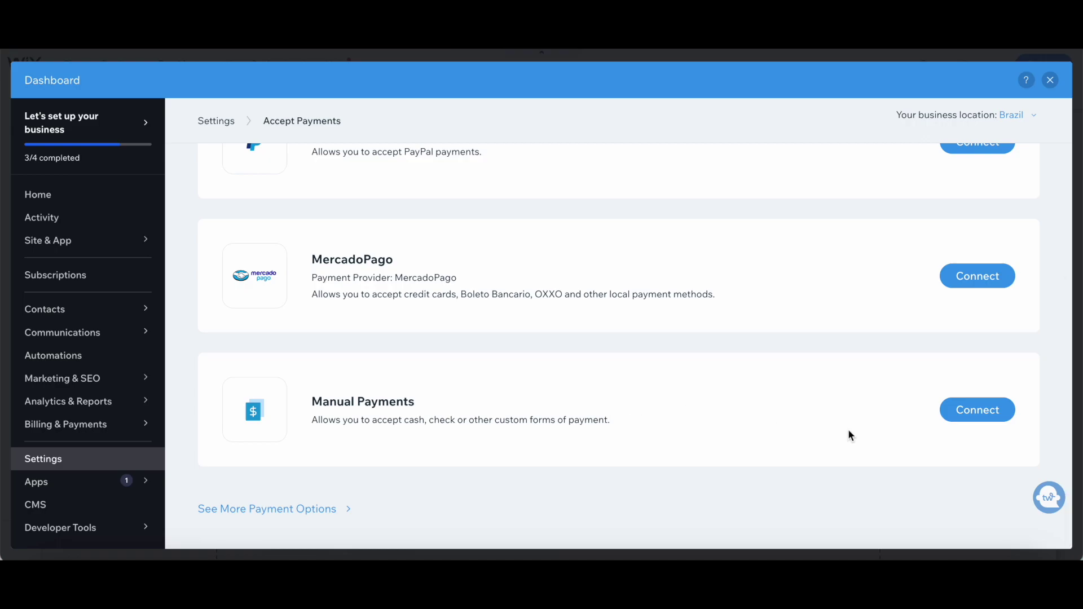
pyautogui.click(959, 419)
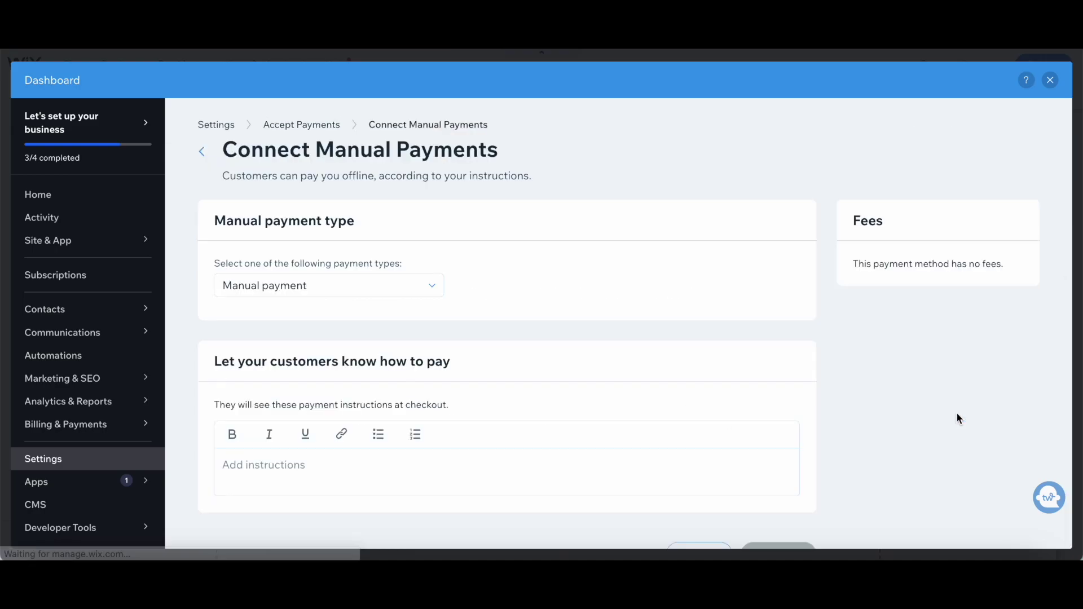
# - Connect Manual Payments as an Offline payment with the instruction 'Send me an email'
pyautogui.click(352, 288)
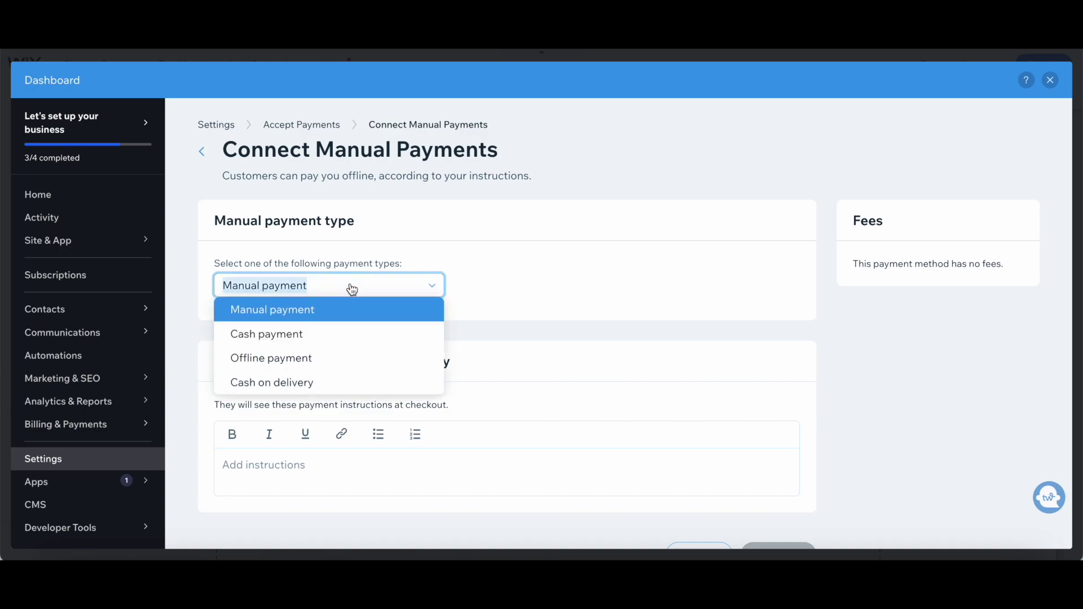
pyautogui.click(333, 357)
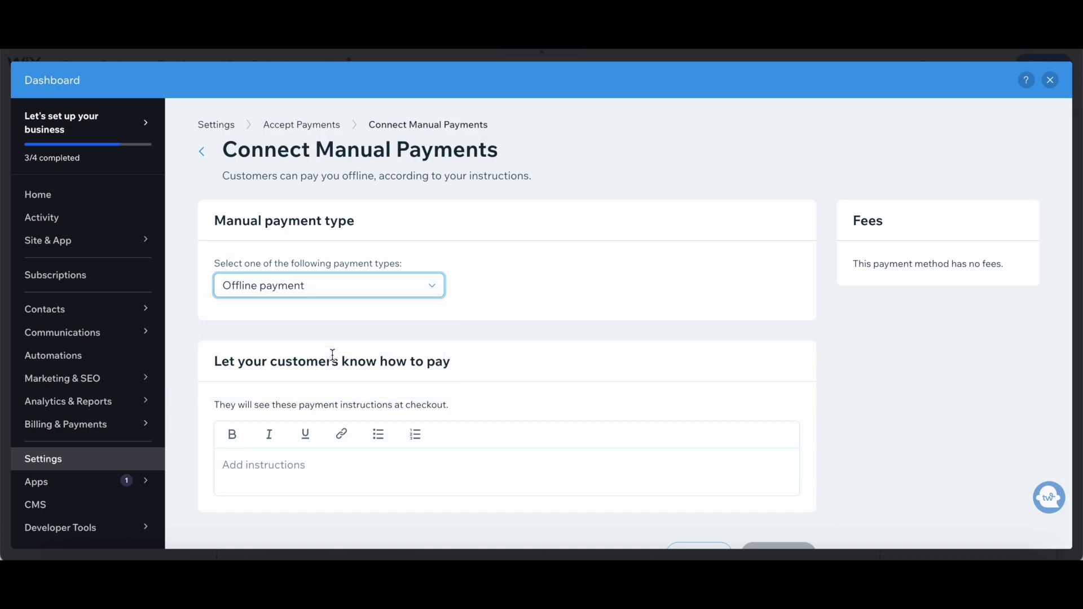
pyautogui.scroll(-2, 333, 354)
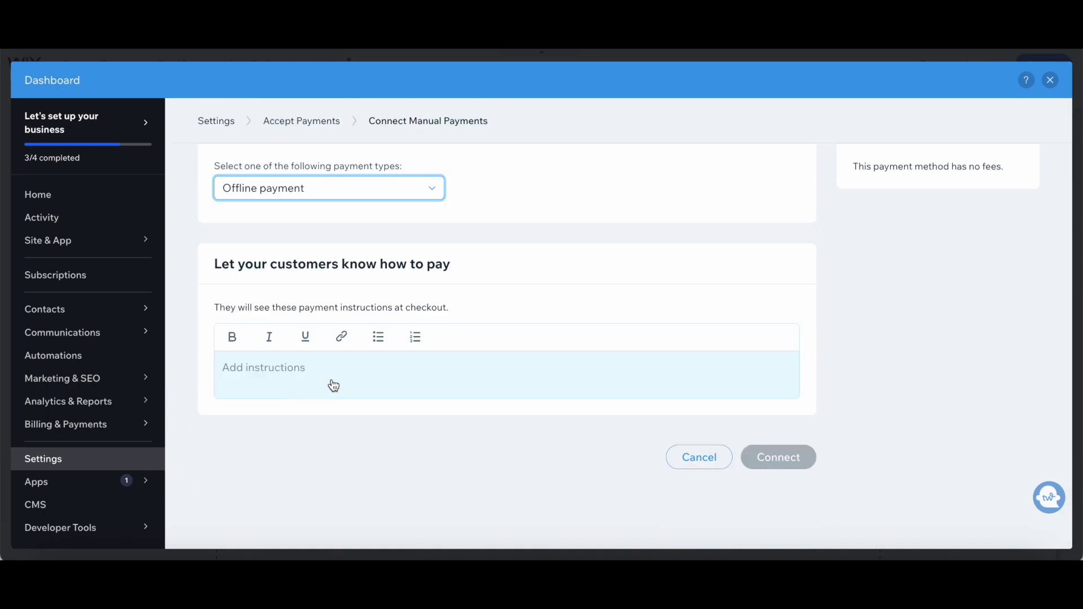
pyautogui.click(260, 379)
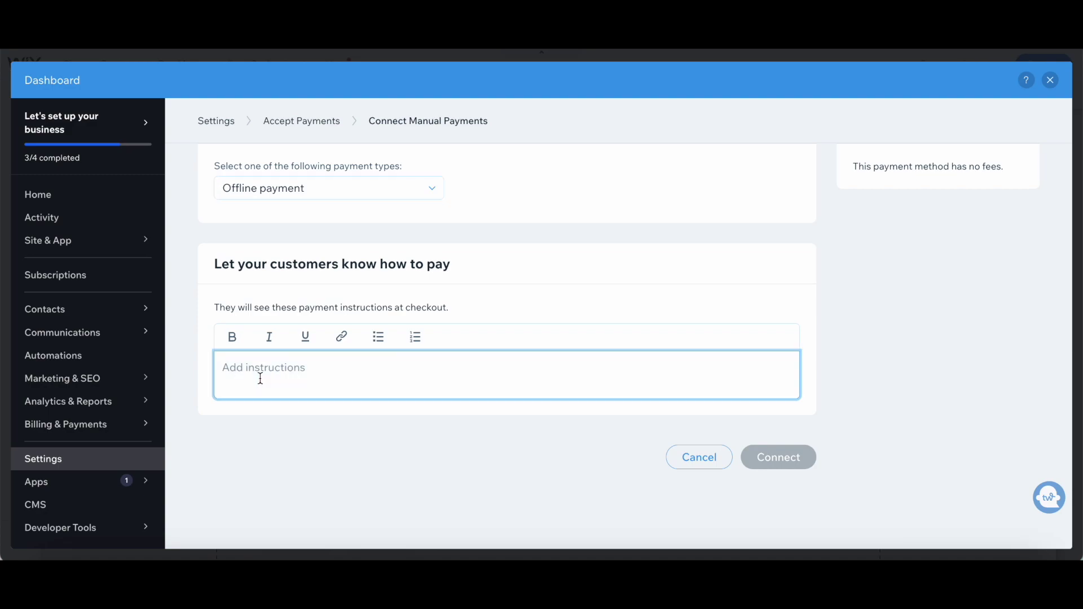
pyautogui.write('Send me an email')
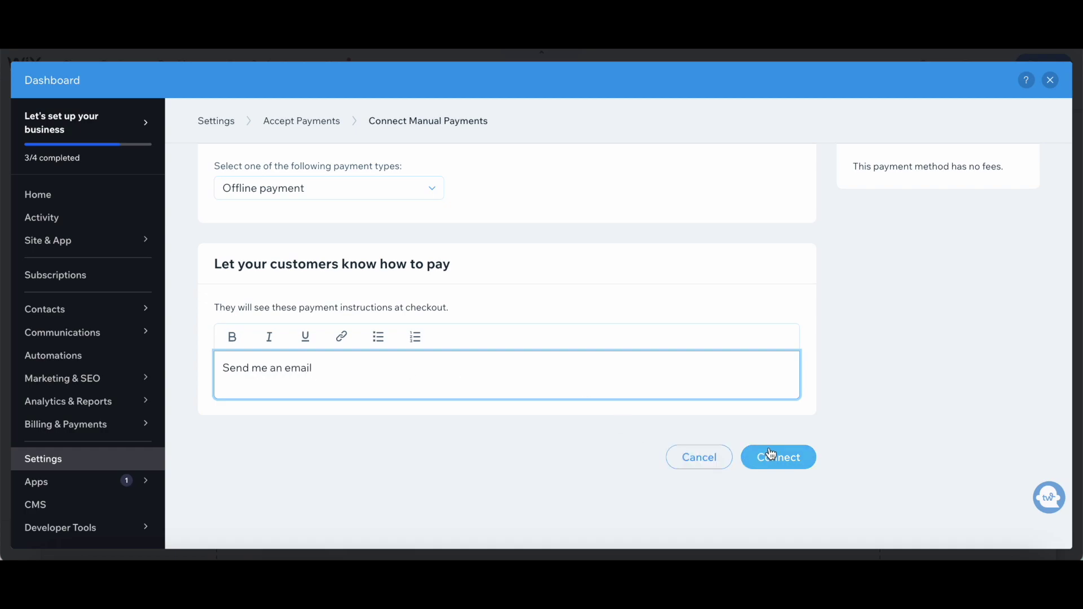
pyautogui.click(781, 469)
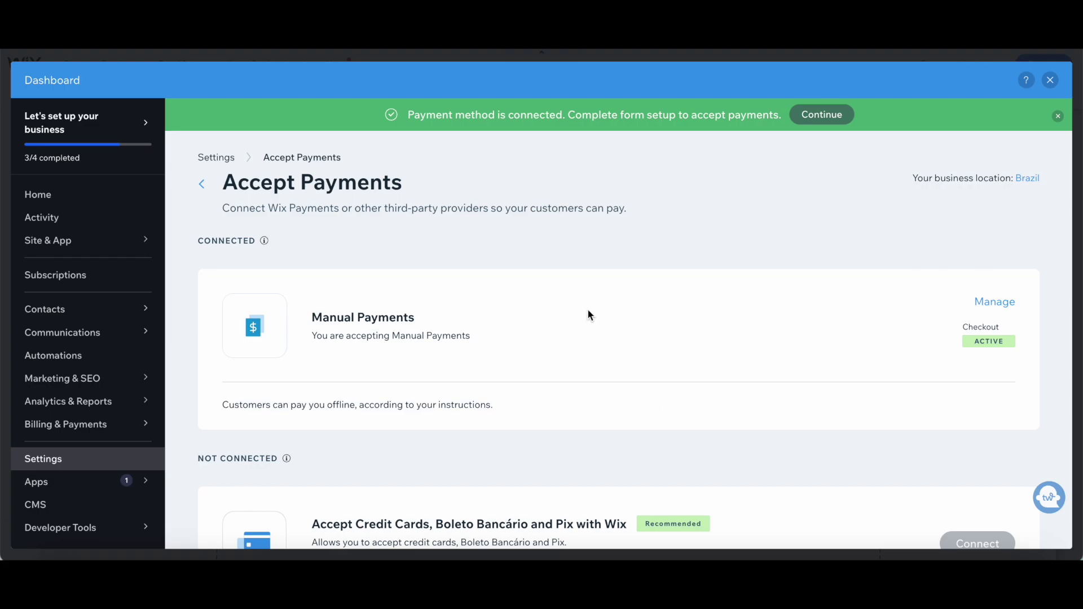
# - Finish the payment form setup and close the wizard without accepting payments
pyautogui.click(806, 119)
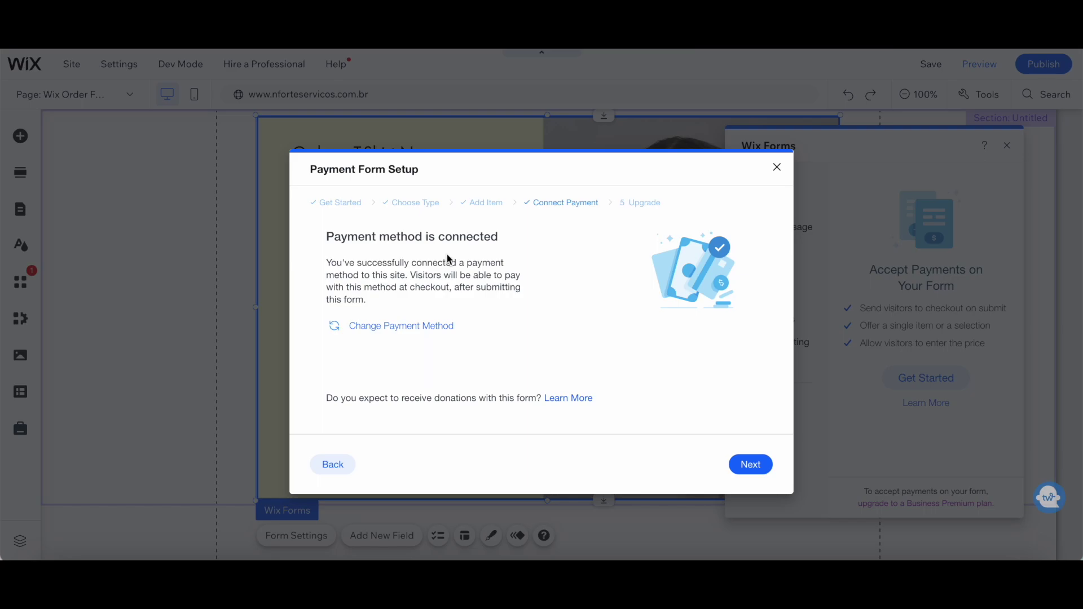
pyautogui.click(753, 472)
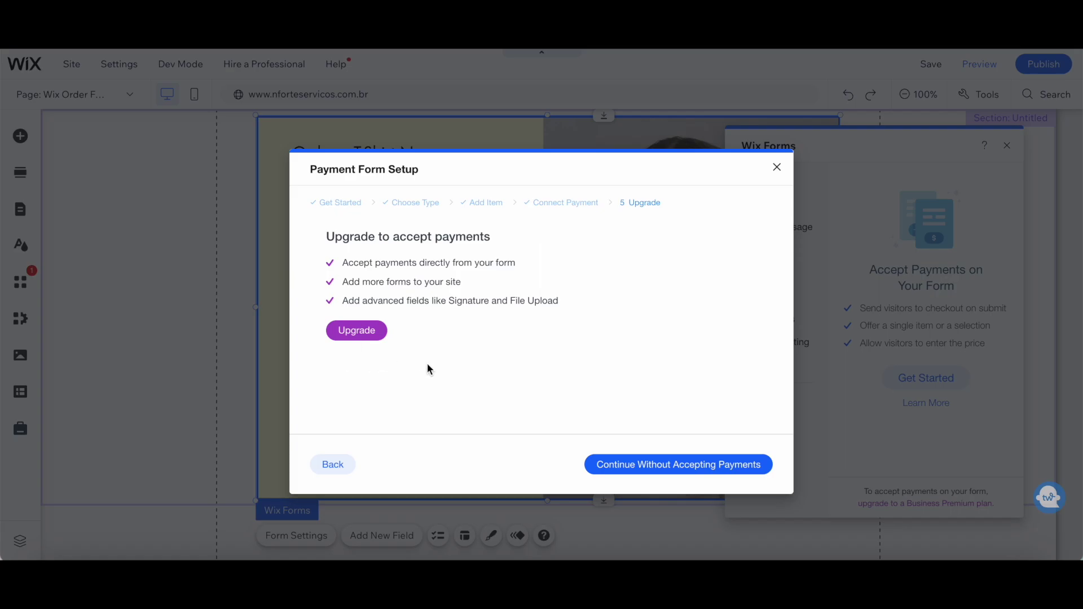
pyautogui.click(626, 465)
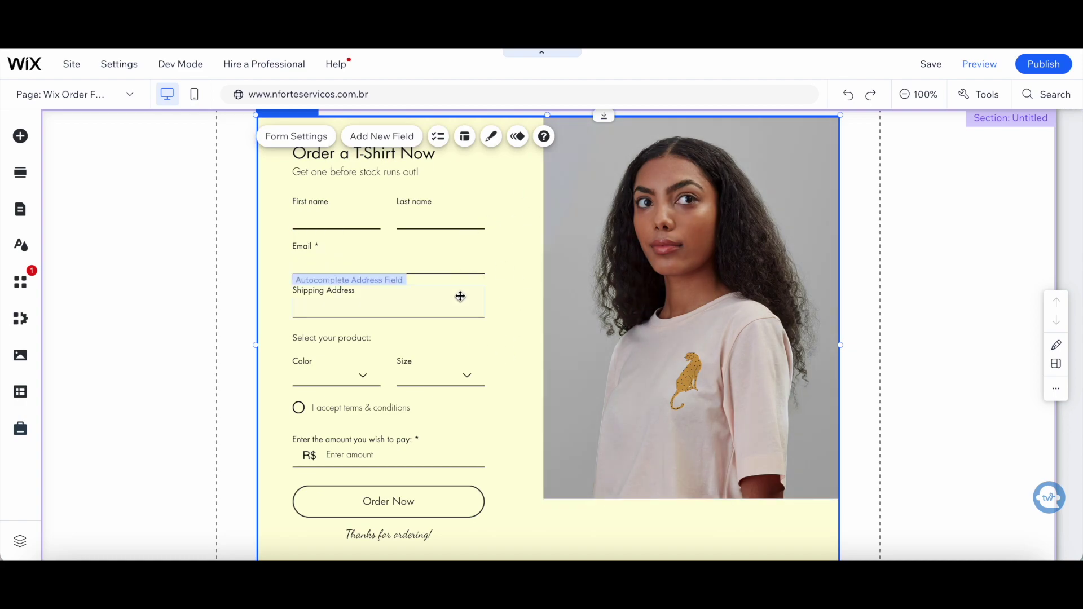
pyautogui.click(307, 141)
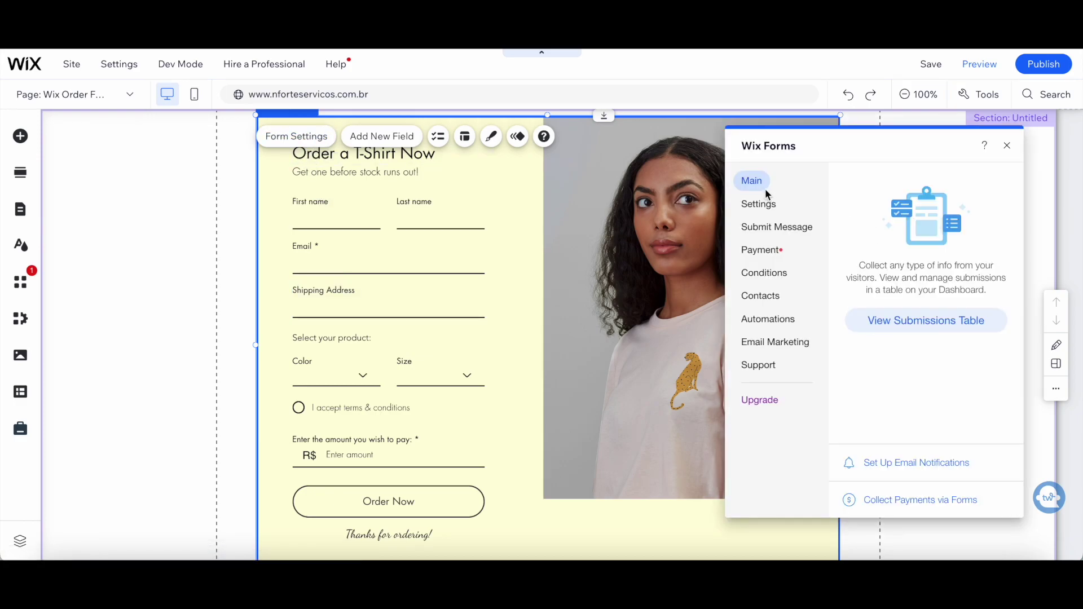
pyautogui.click(767, 206)
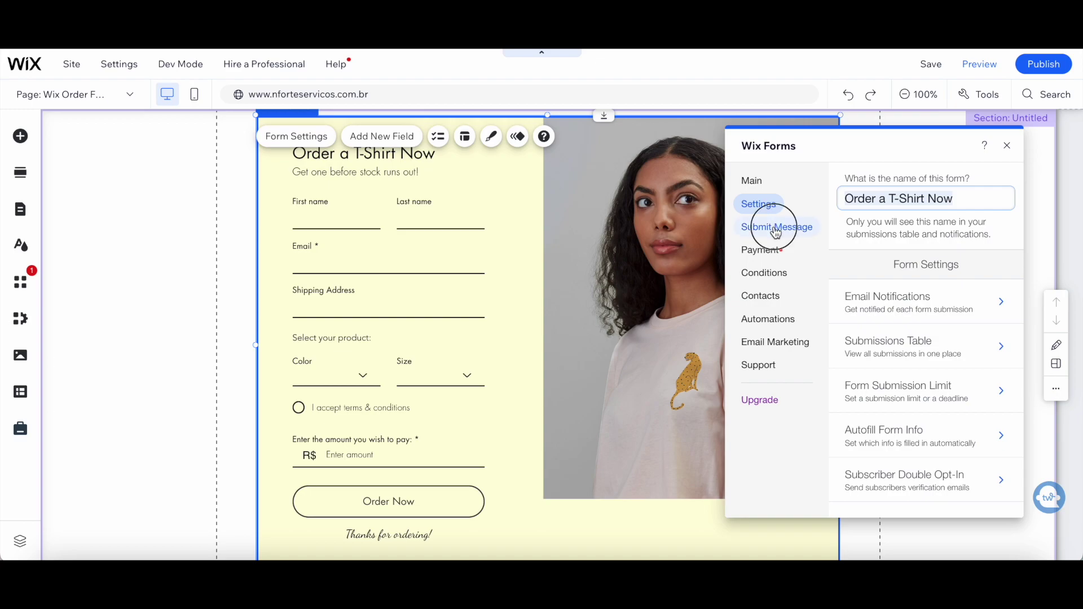
pyautogui.click(775, 228)
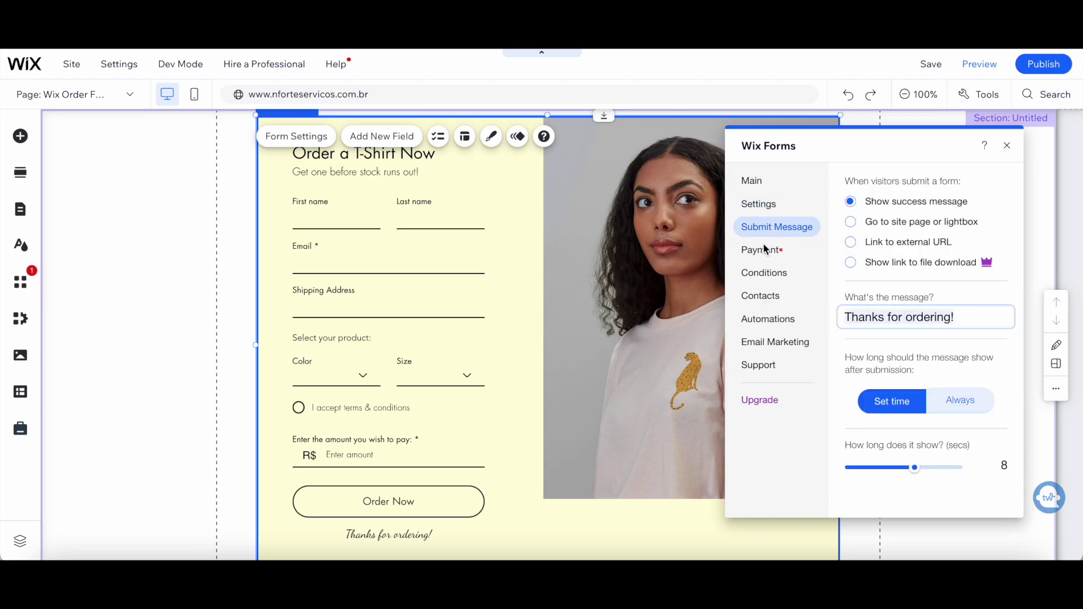
pyautogui.click(763, 247)
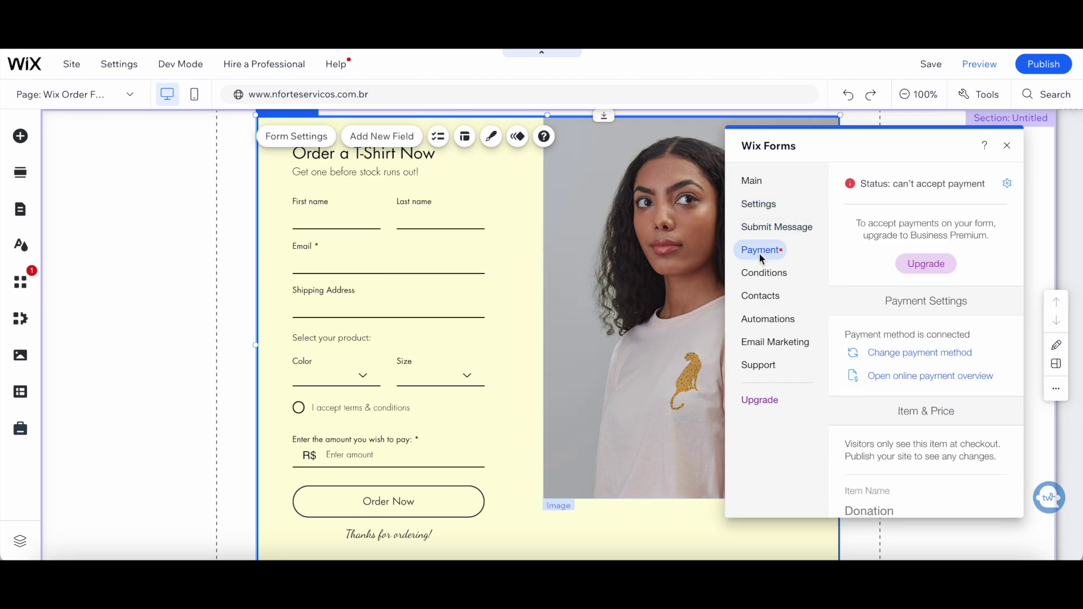
pyautogui.click(753, 273)
pyautogui.click(755, 302)
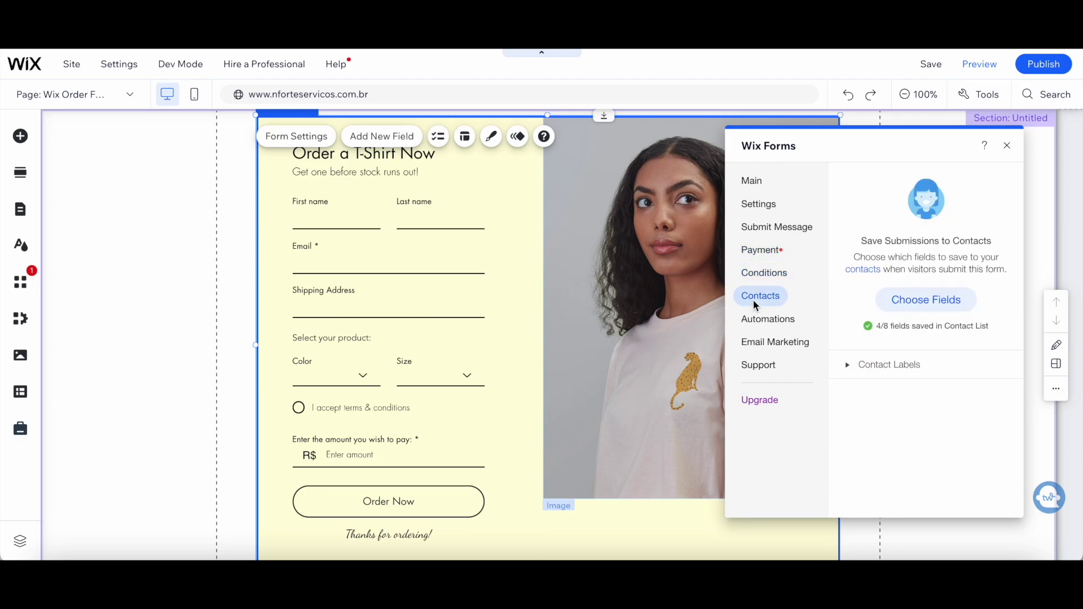
pyautogui.click(757, 321)
pyautogui.click(759, 348)
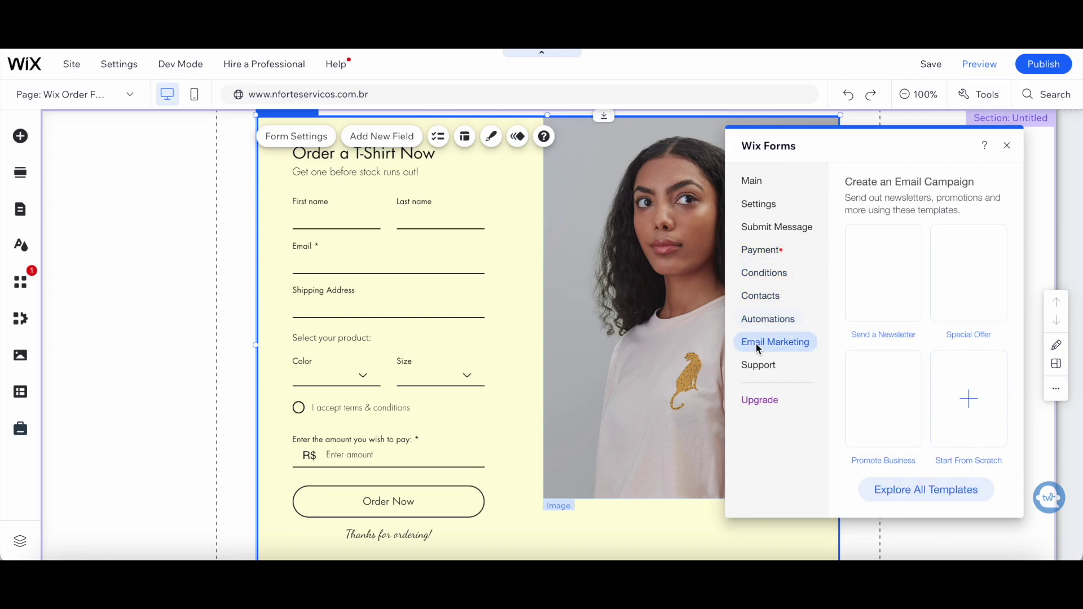
pyautogui.click(756, 367)
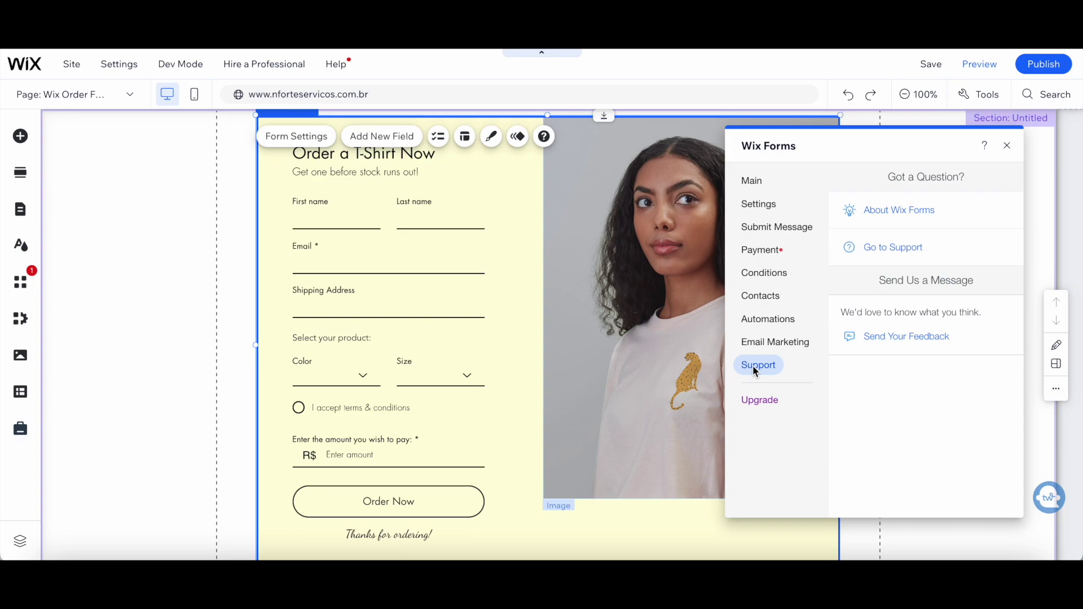
pyautogui.click(1007, 146)
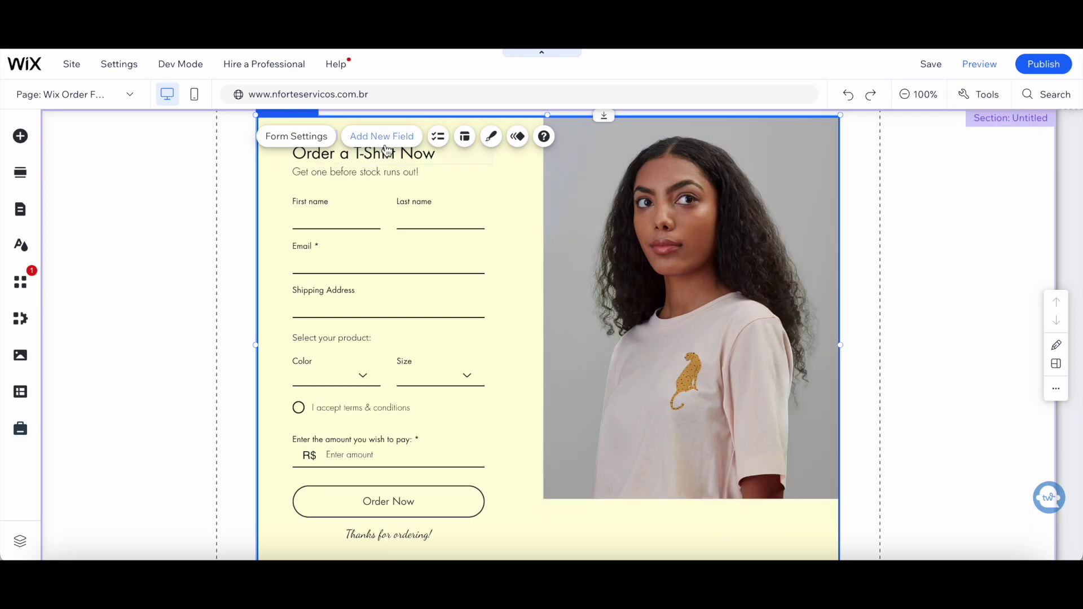
# - Browse the Basic, Advanced and Anti-spam field categories under Add New Field
pyautogui.click(387, 141)
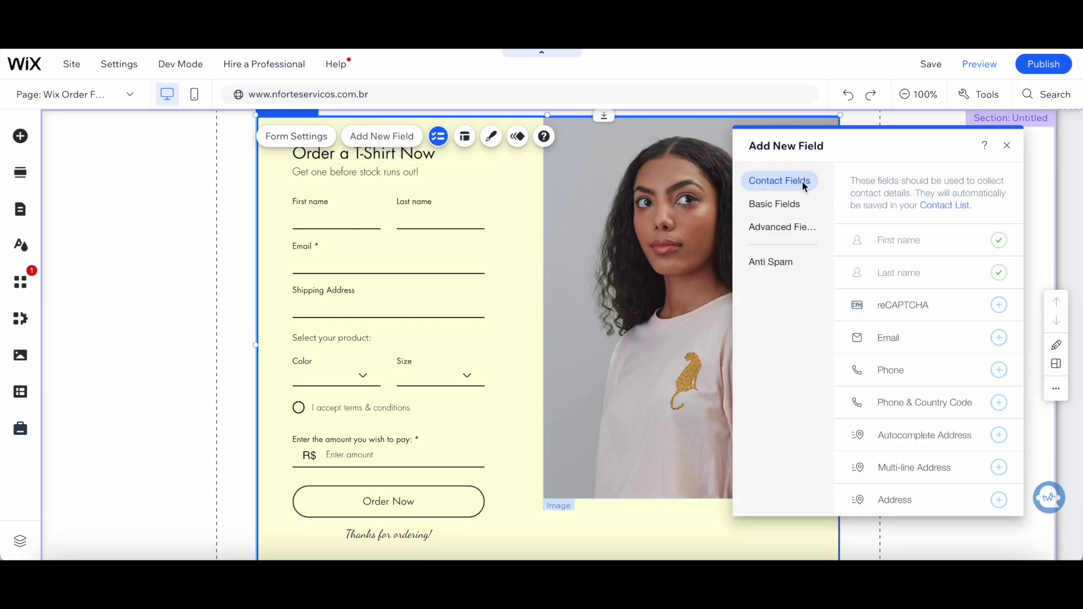
pyautogui.click(786, 203)
pyautogui.click(785, 229)
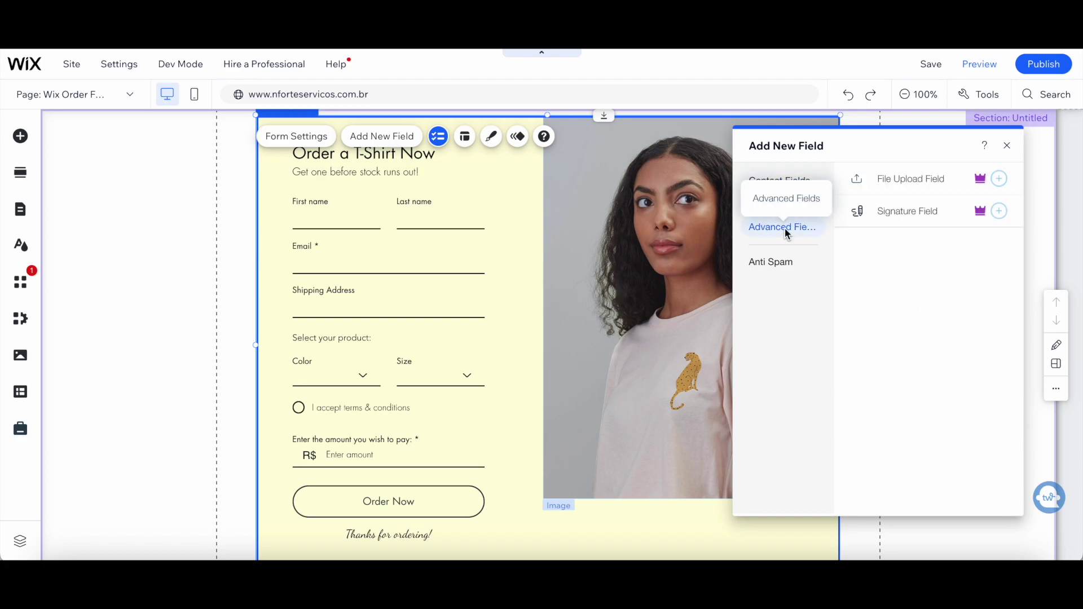
pyautogui.click(772, 262)
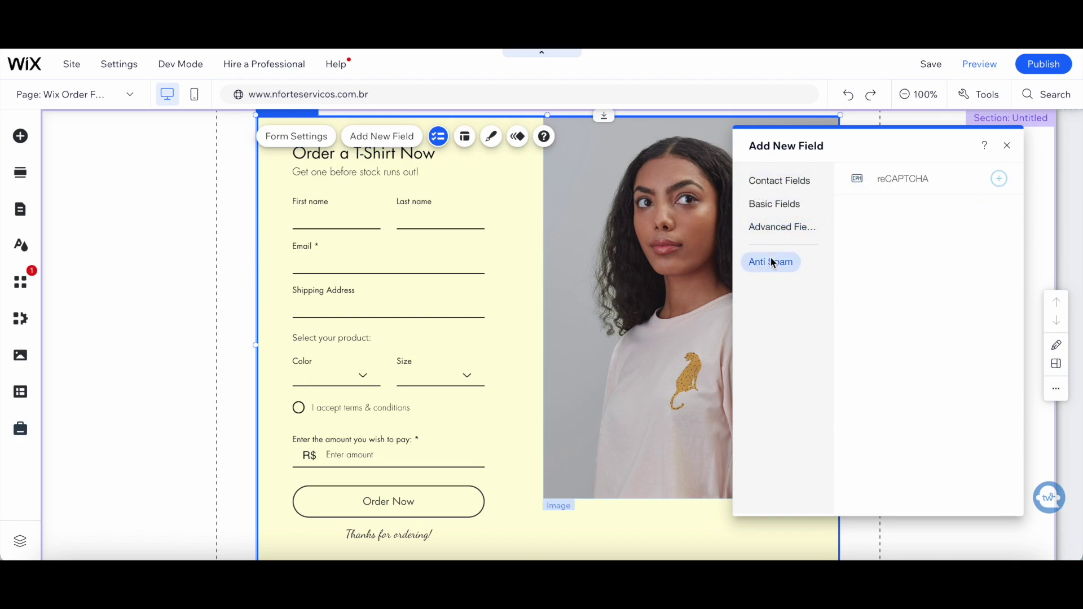
# - Review the form's Layout, Design and Animation panels, leaving no animation applied
pyautogui.click(1007, 145)
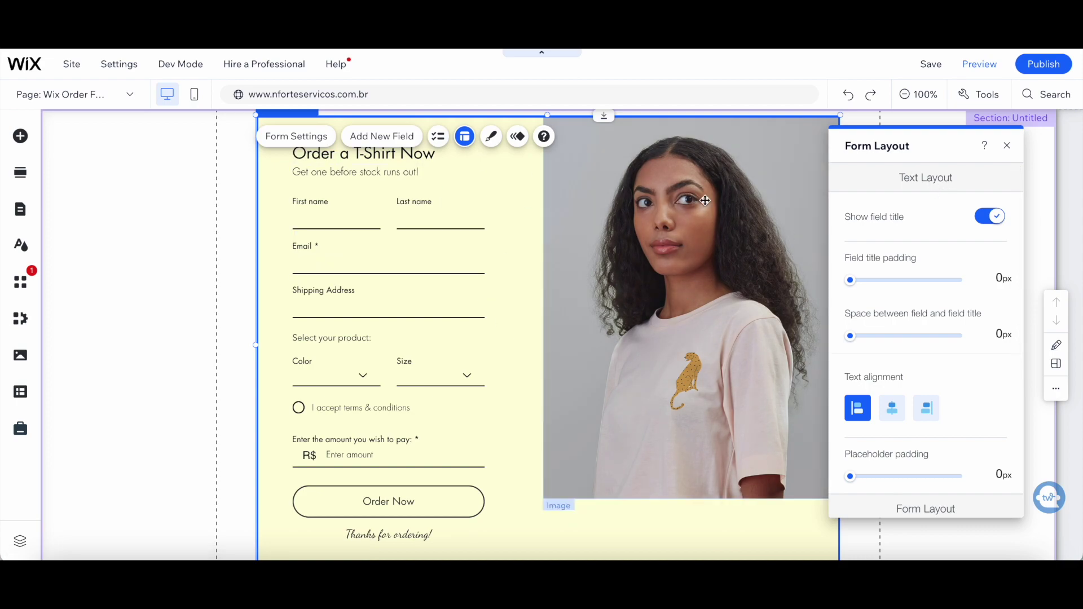
pyautogui.scroll(-1, 908, 223)
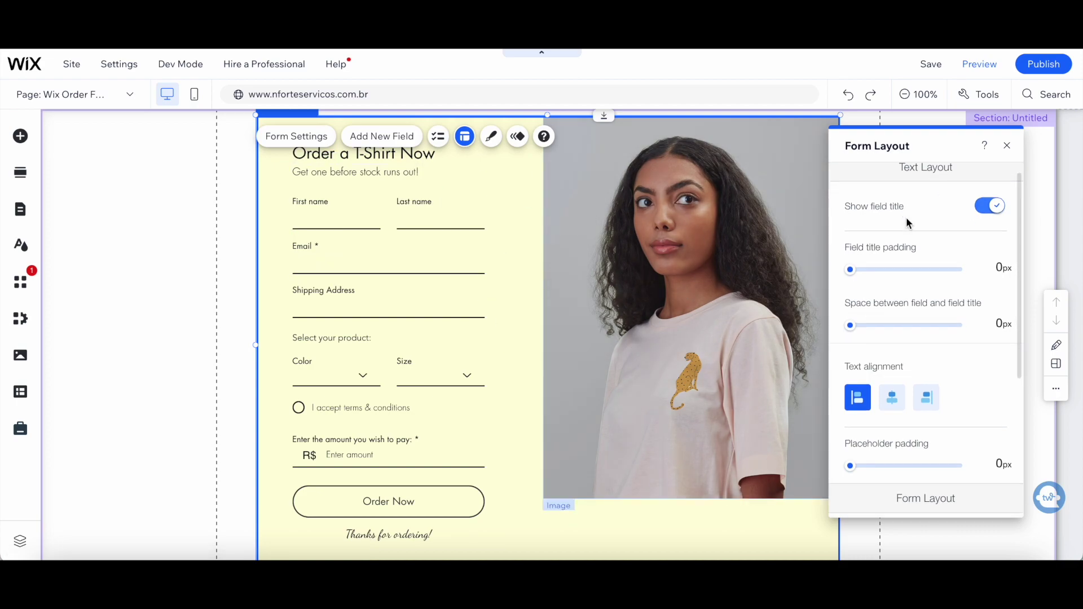
pyautogui.scroll(-5, 906, 218)
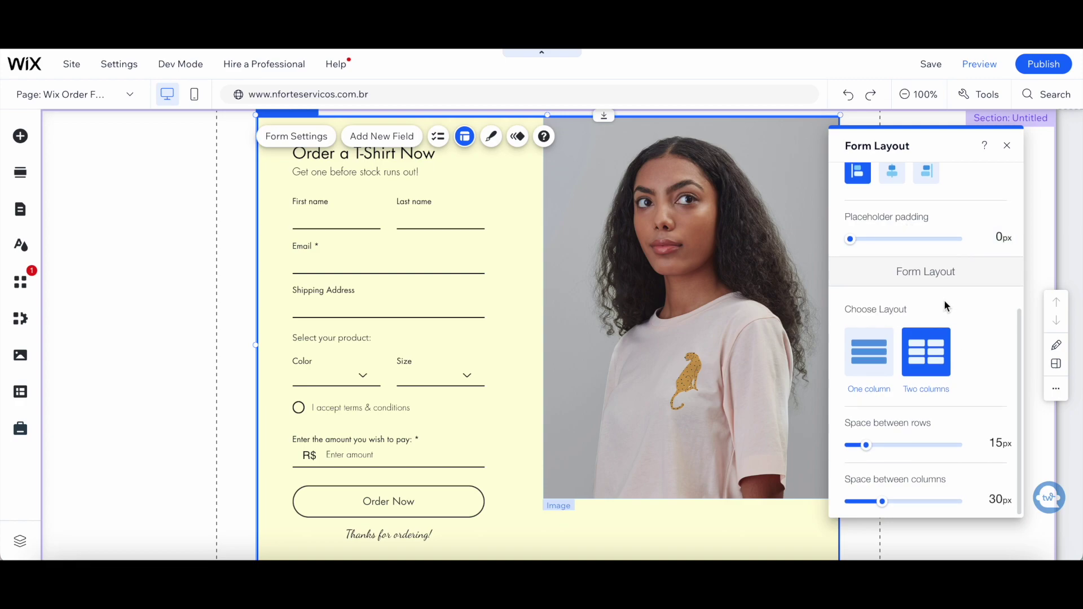
pyautogui.click(491, 136)
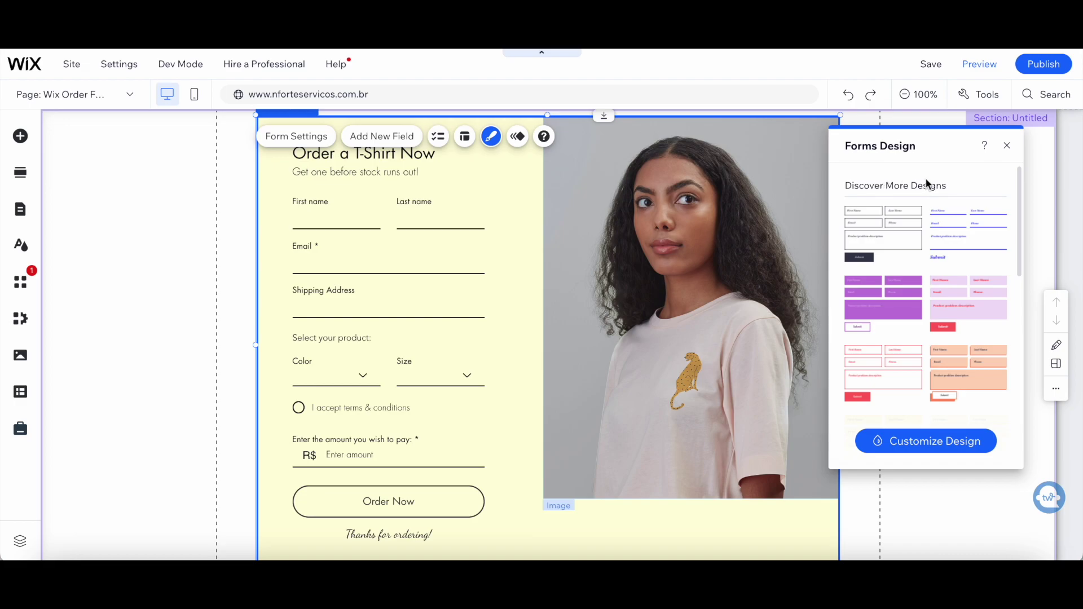
pyautogui.click(518, 137)
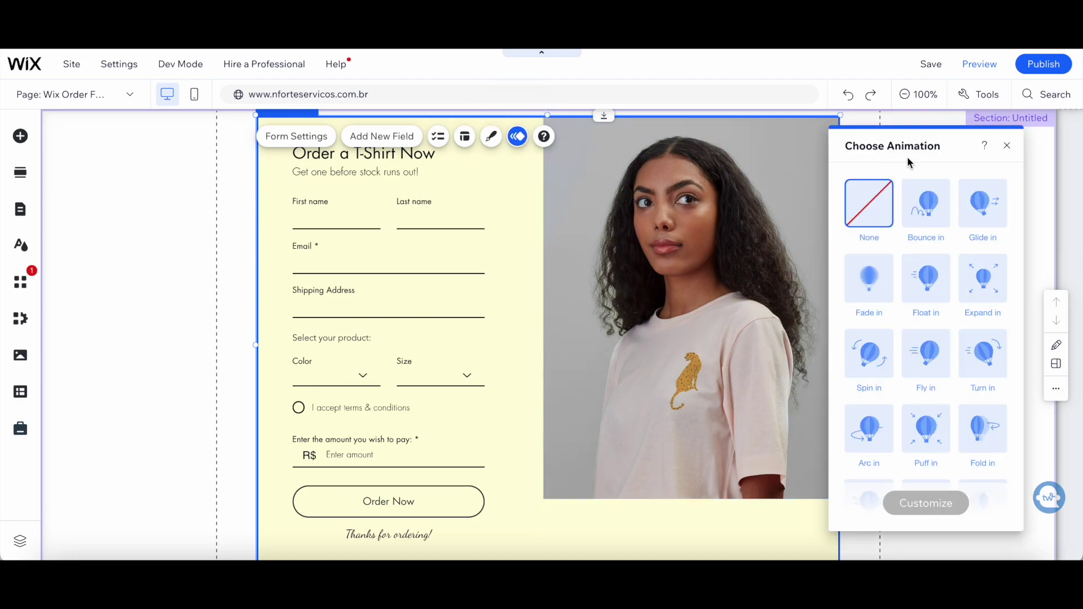
pyautogui.click(523, 257)
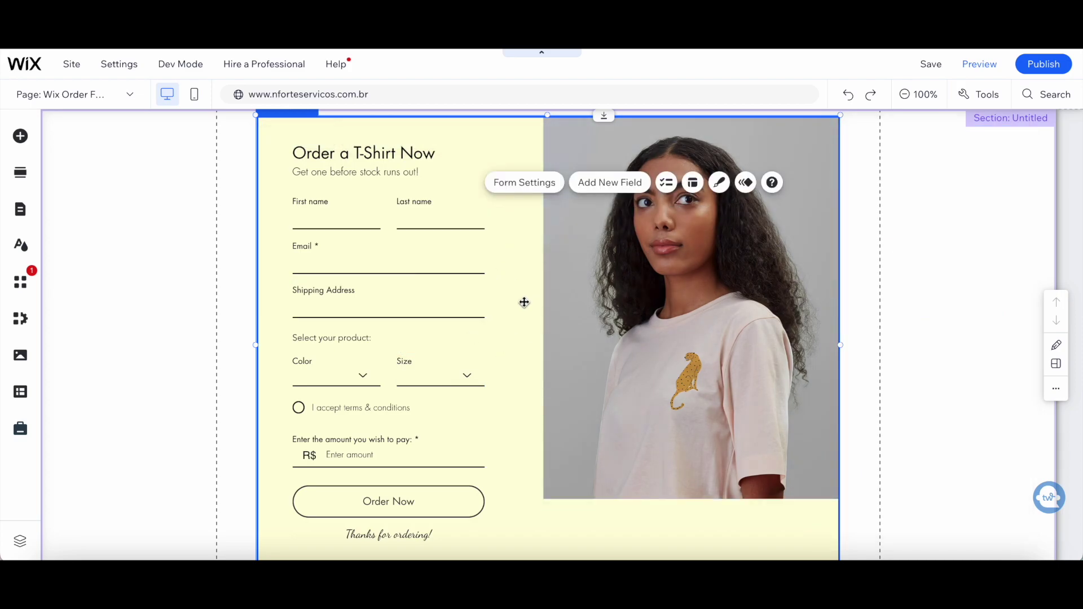
# - Inspect the form title, subtitle, Email field, Order Now button and model photo
pyautogui.click(355, 156)
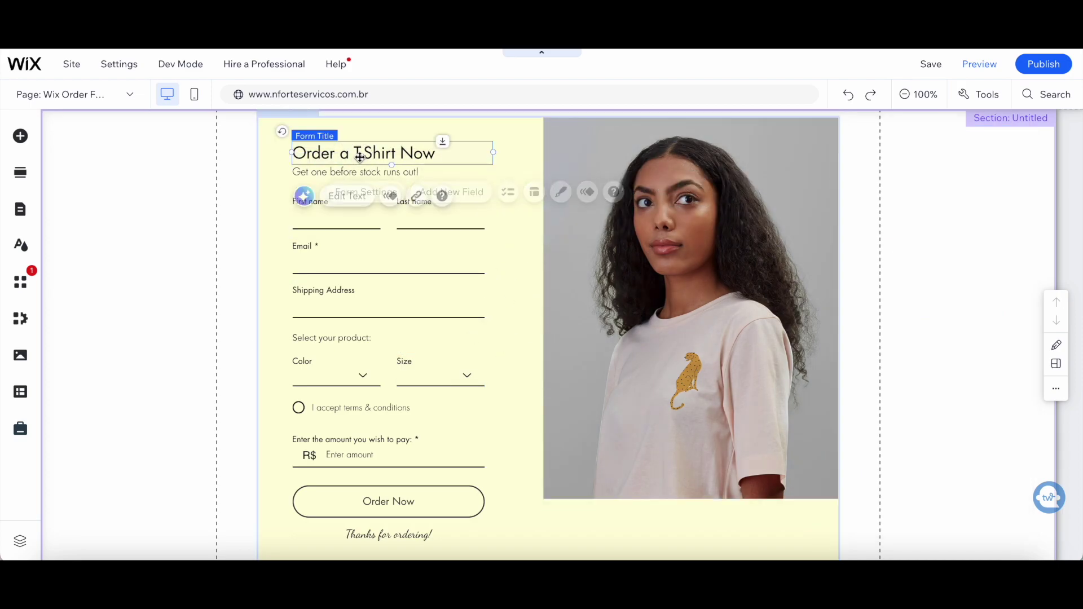
pyautogui.click(325, 172)
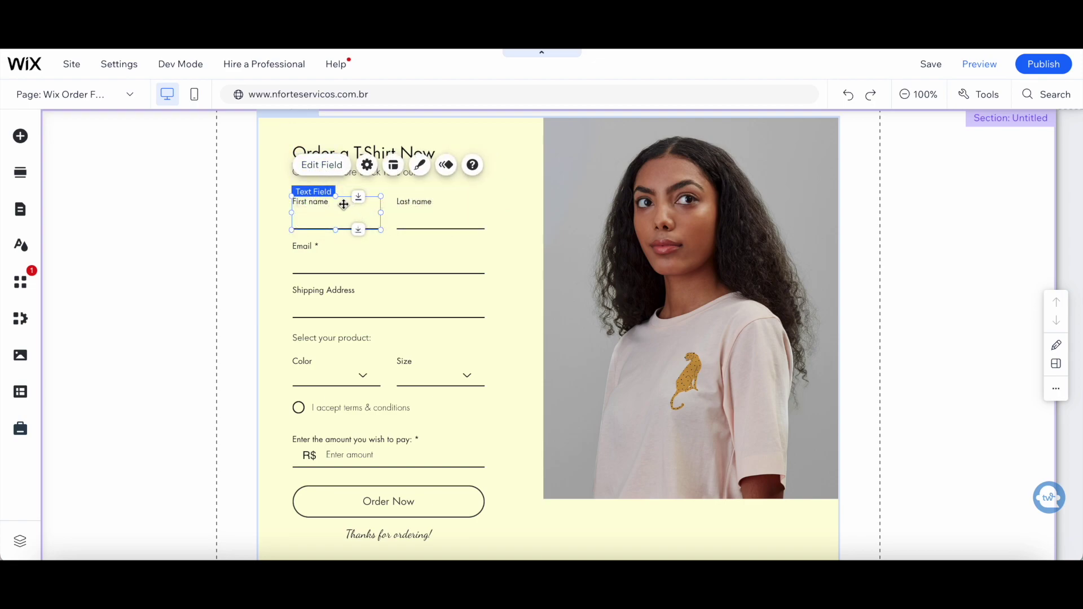
pyautogui.click(323, 247)
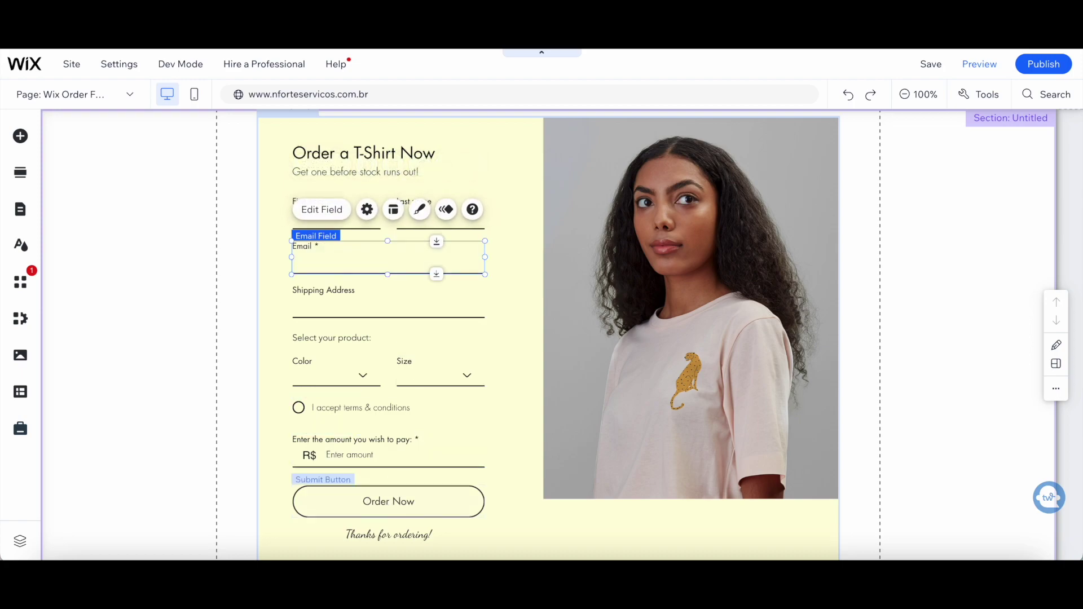
pyautogui.click(389, 507)
pyautogui.click(757, 300)
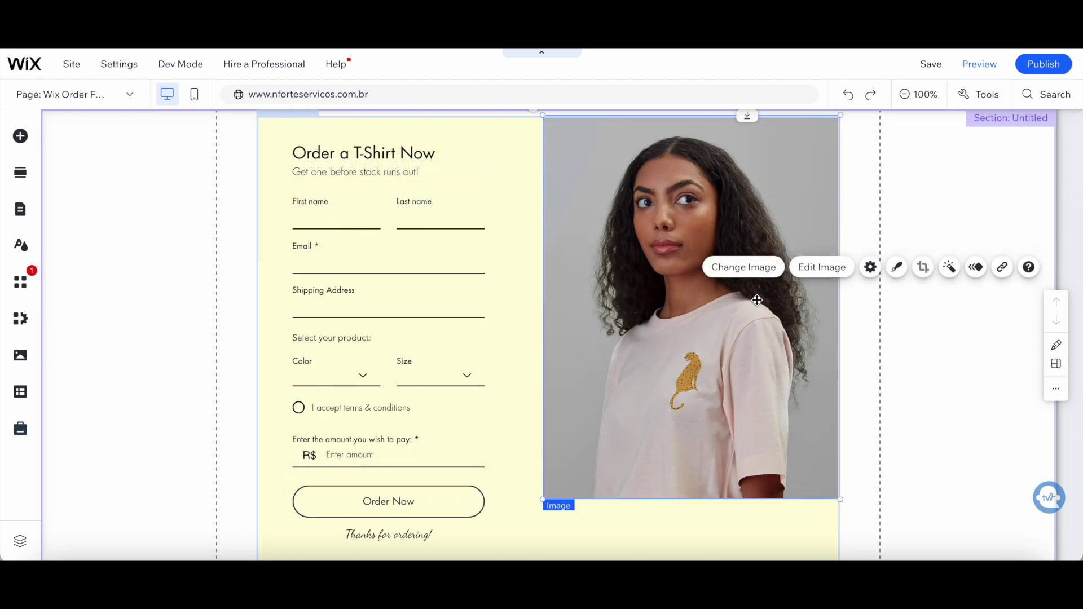